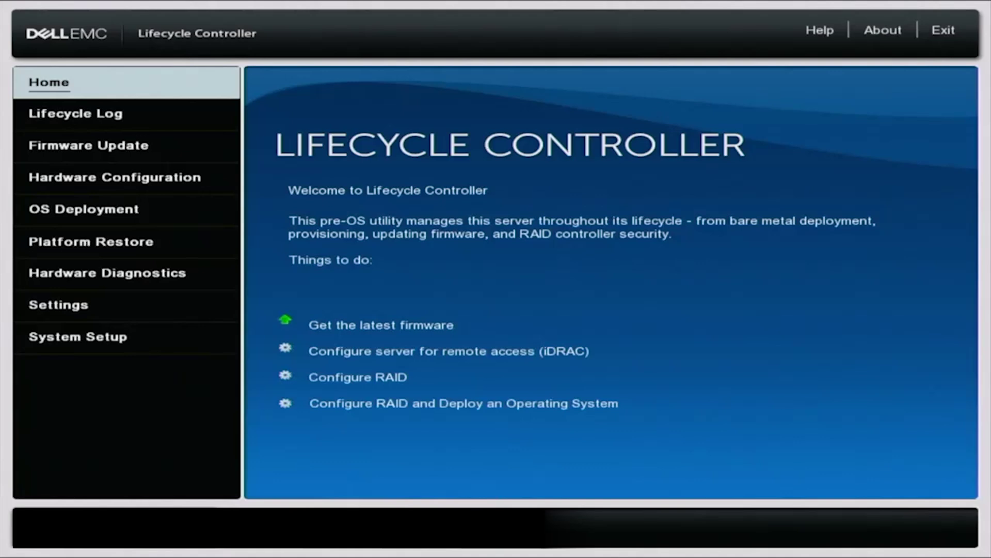
Step: Open Network Settings from the Settings section
key("Down")
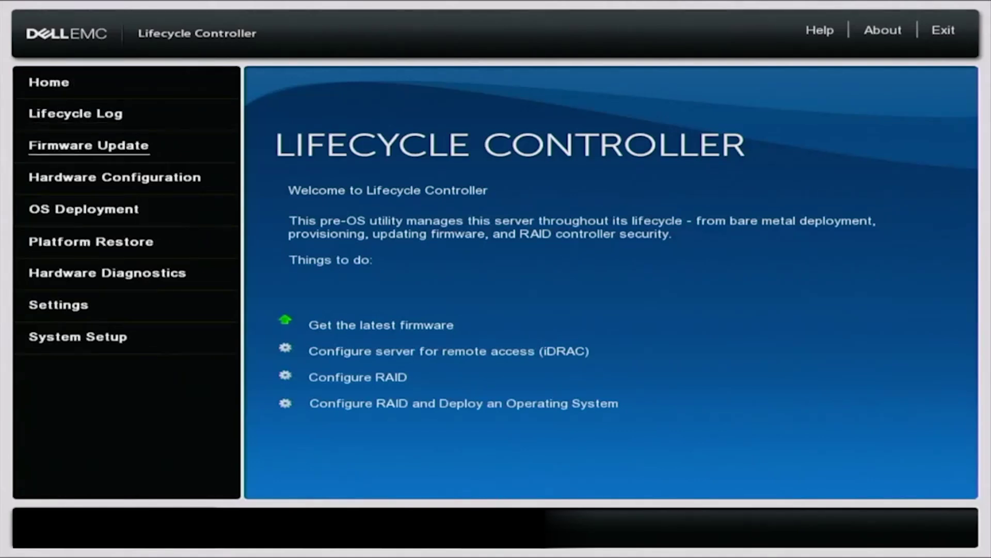
key("Down")
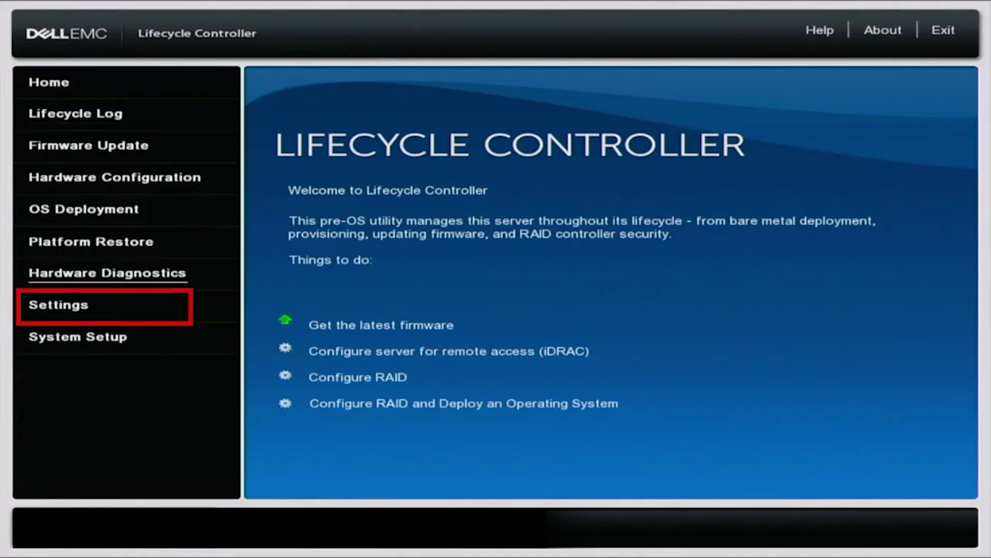
key("Return")
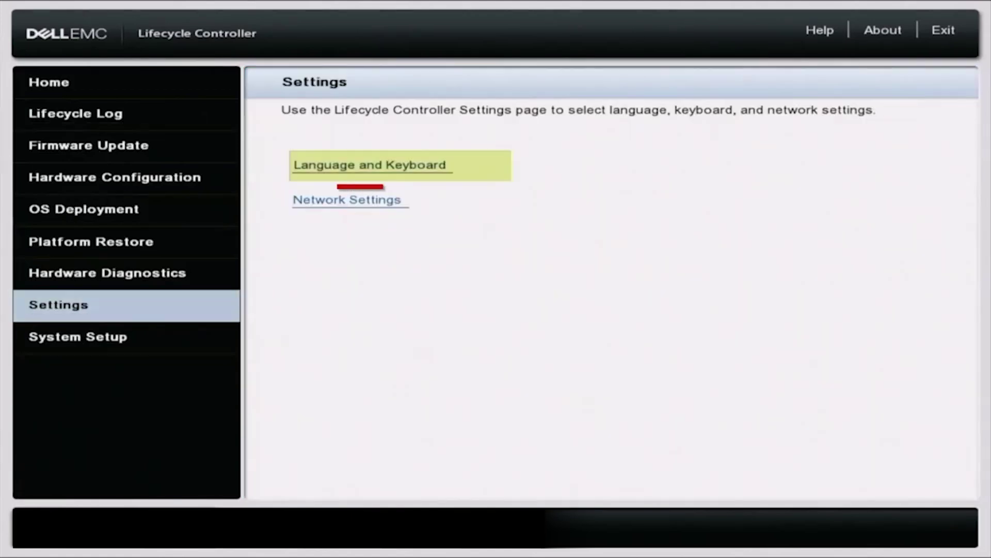
key("Down")
key("Return")
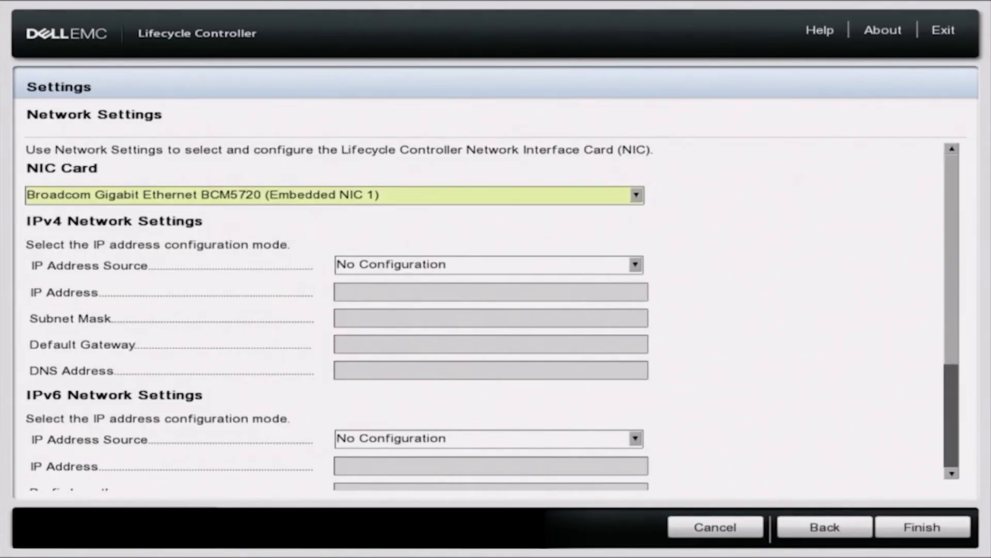
Step: Set IPv4 IP Address Source to DHCP, apply it, and return to Settings
key("Tab")
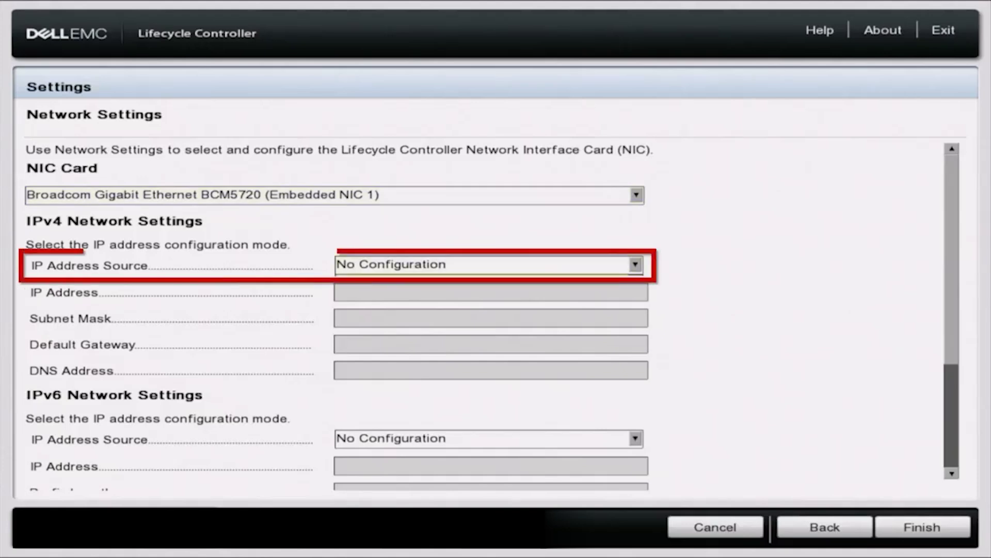
key("space")
key("Down")
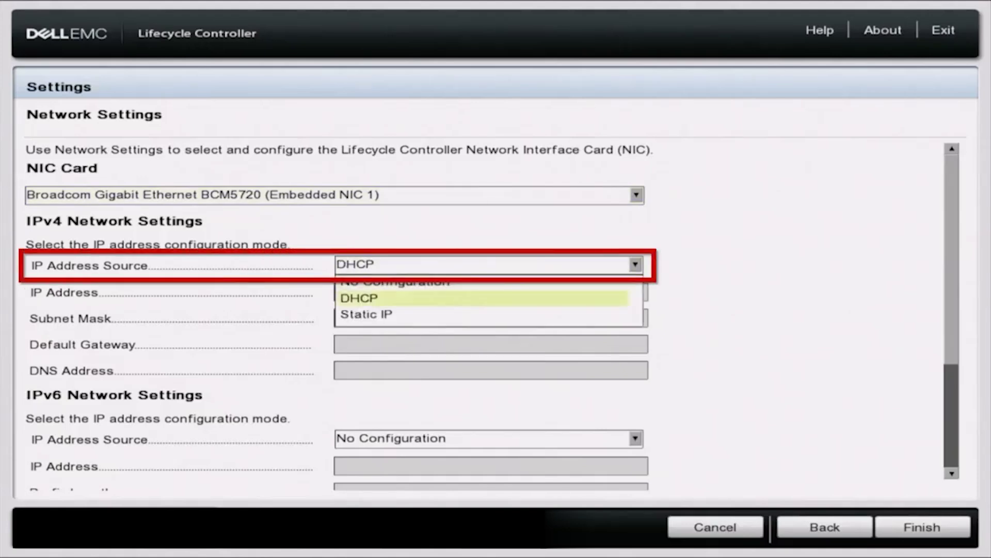
key("Return")
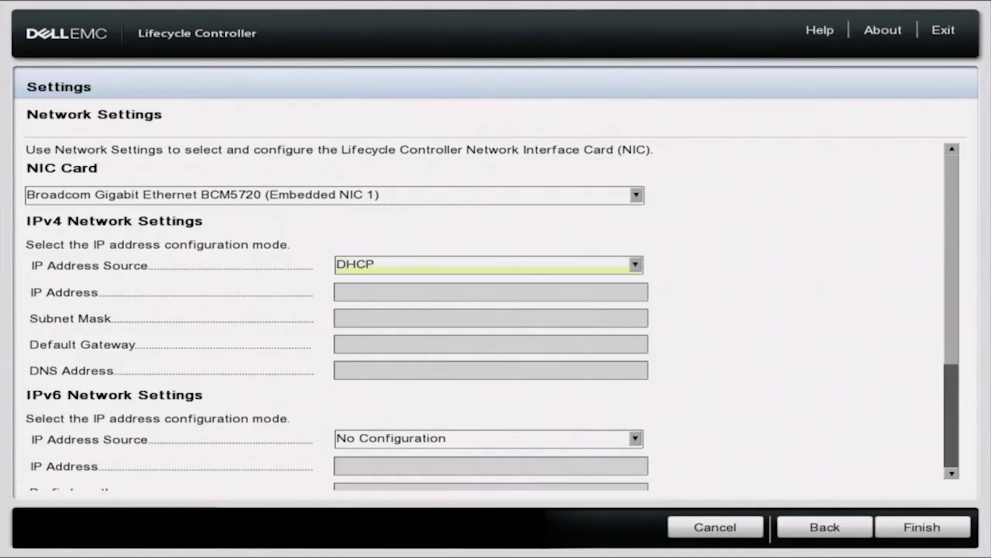
key("Tab")
key("Tab")
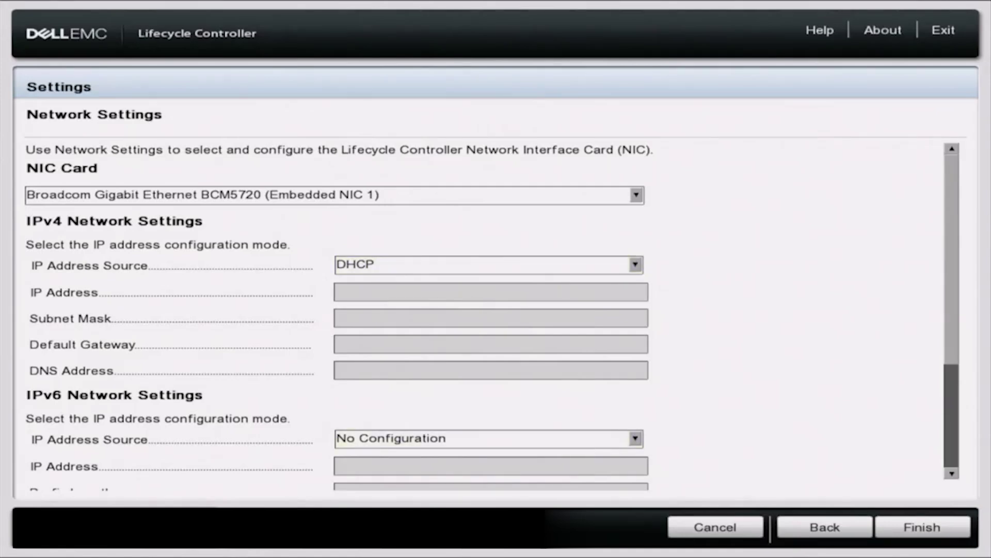
key("Tab")
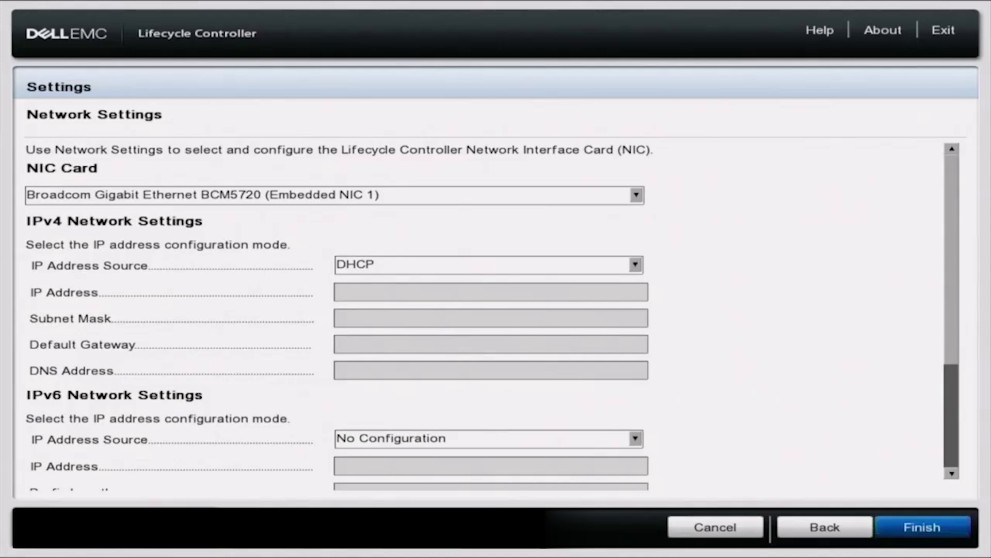
key("Return")
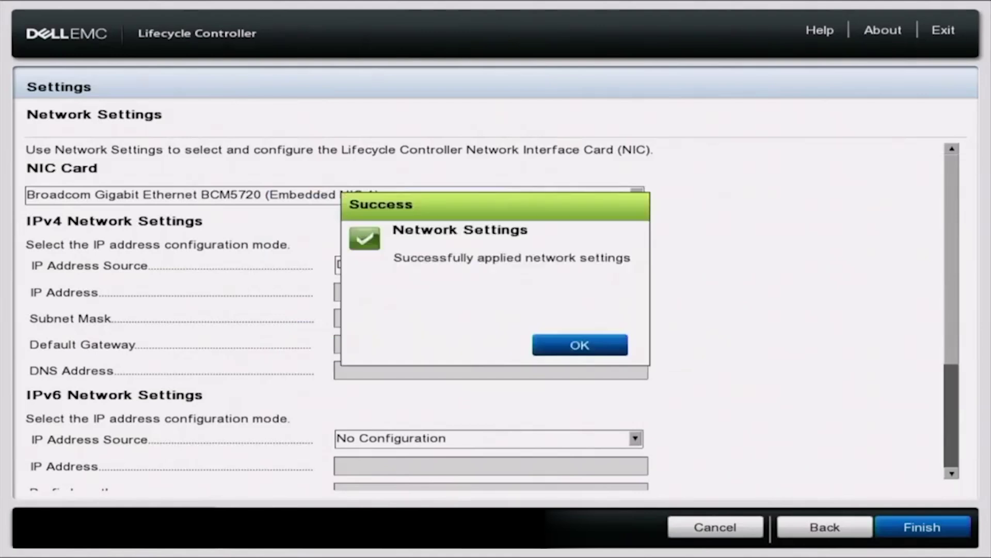
key("Return")
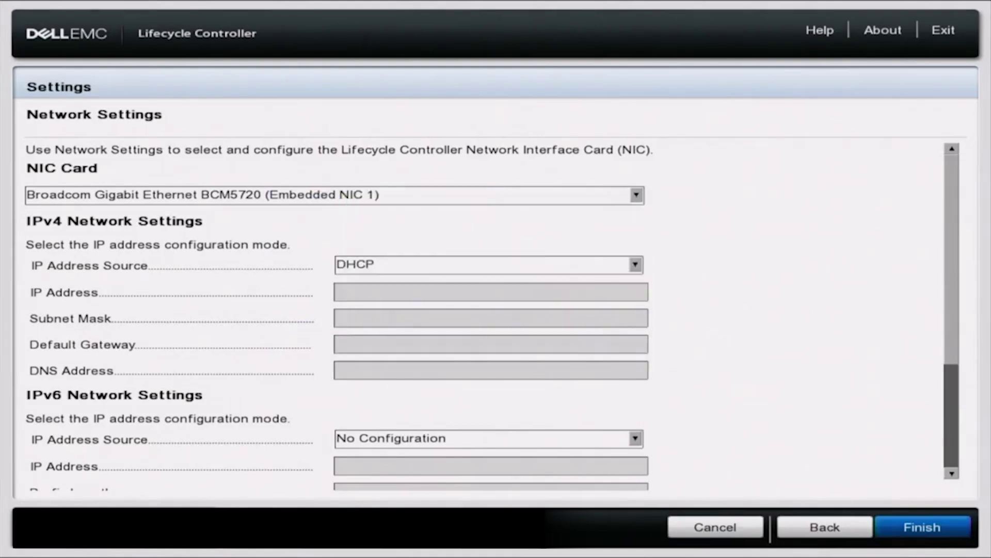
key("Return")
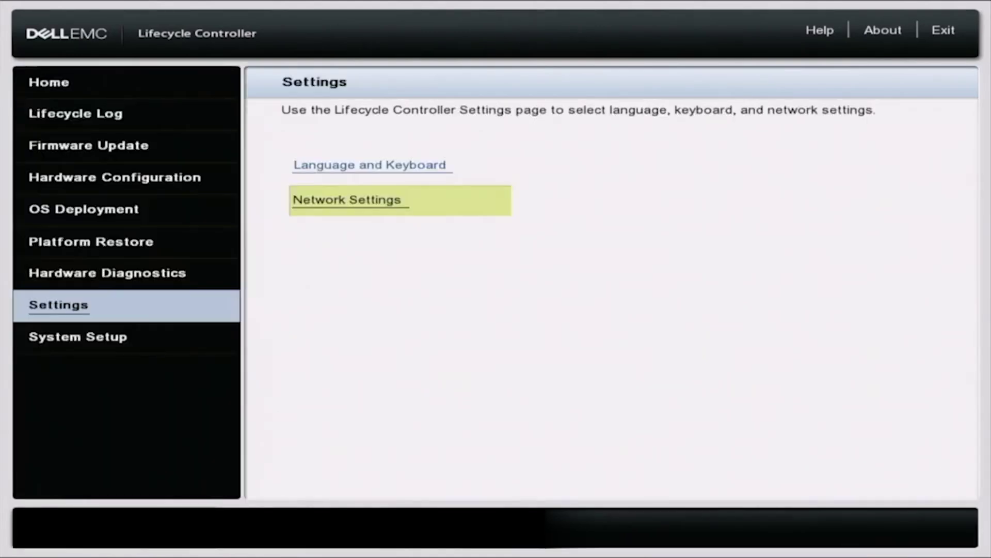
Step: Launch the firmware update wizard from the Firmware Update section
key("Escape")
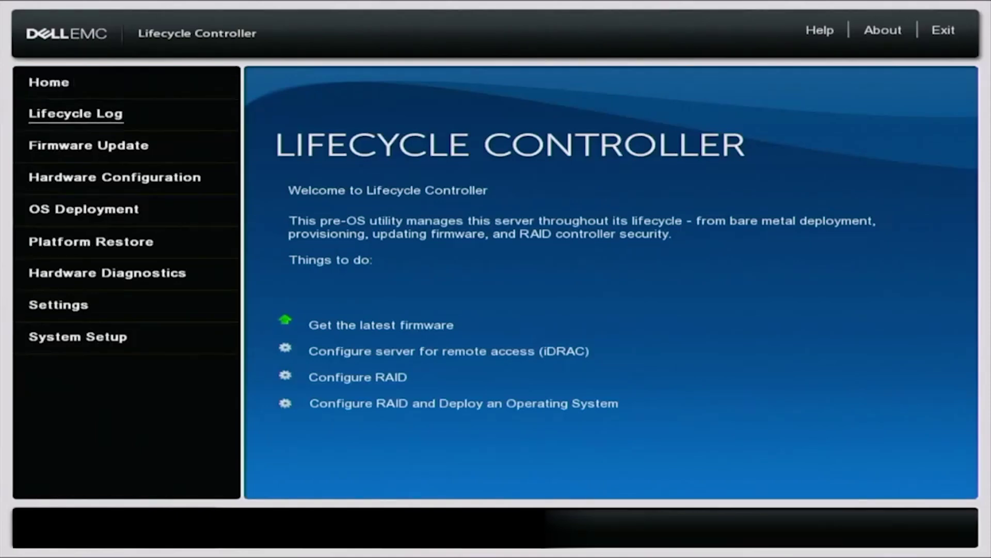
key("Down")
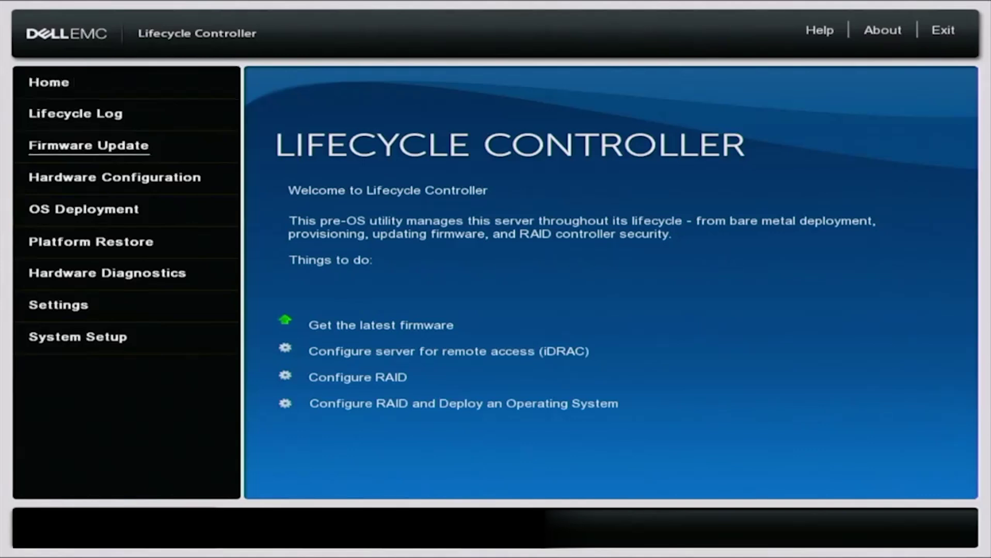
key("Return")
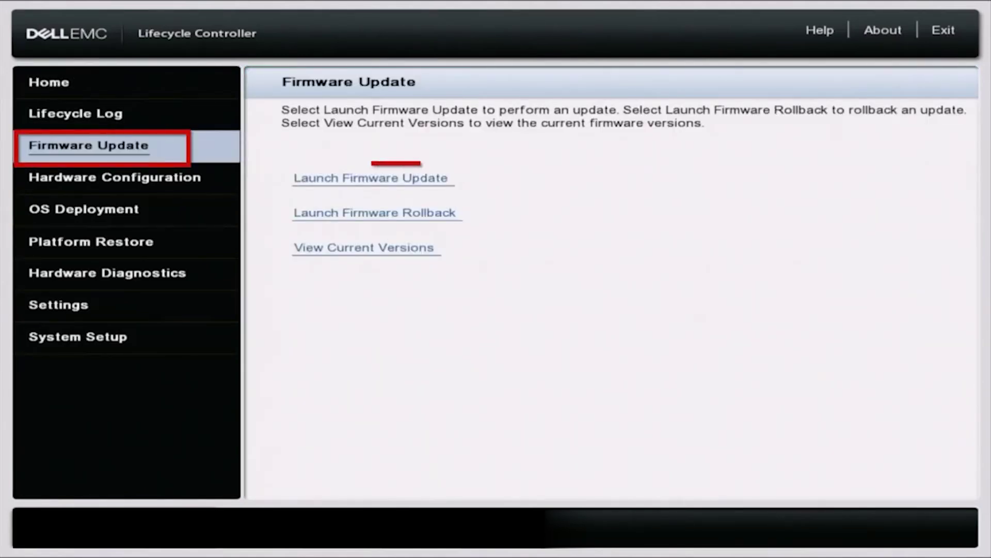
key("Tab")
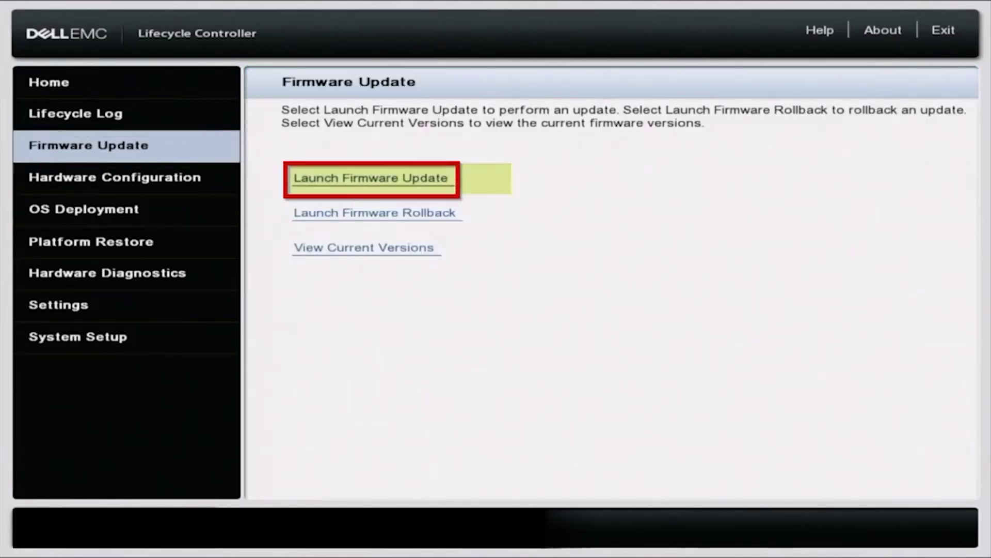
key("Return")
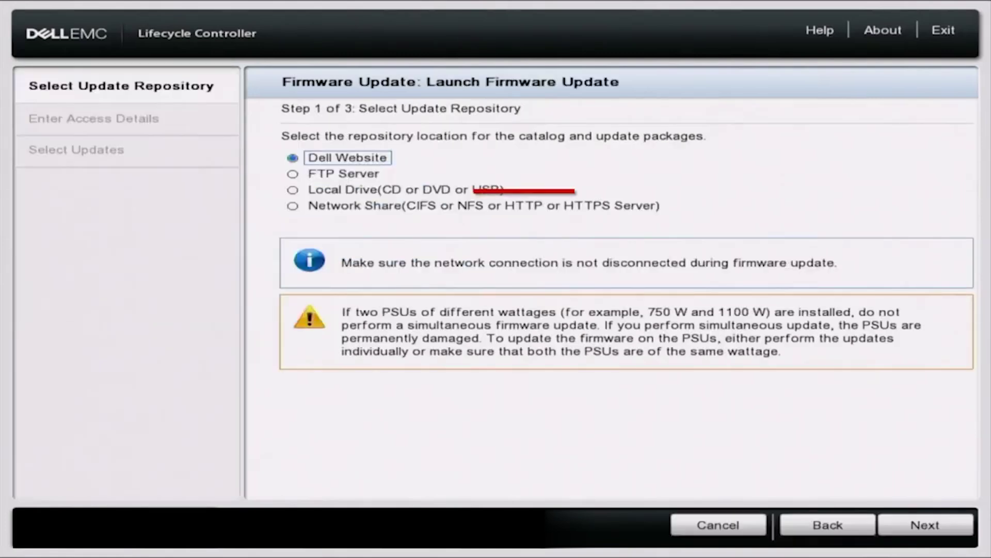
Step: Choose Network Share (CIFS/NFS/HTTP/HTTPS) as the repository and continue
key("Down")
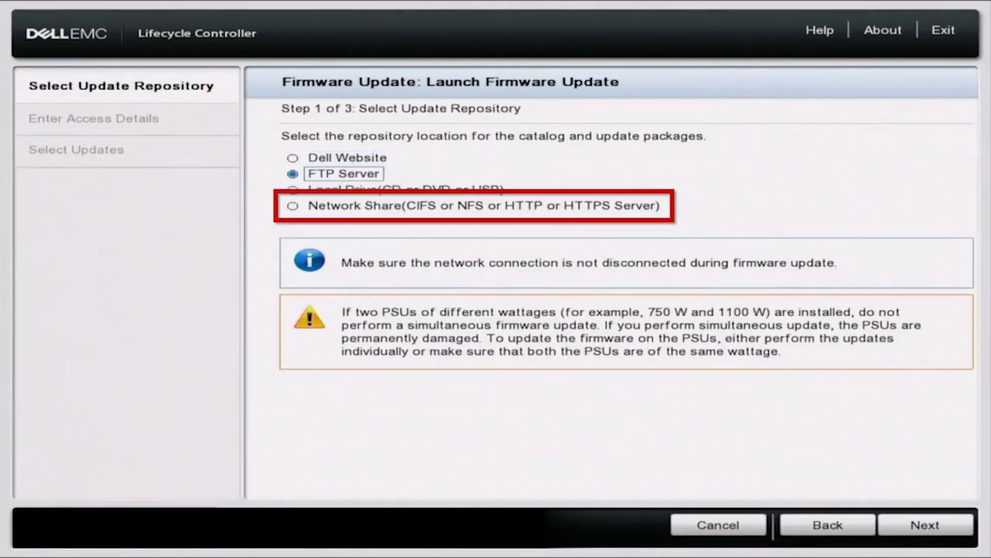
key("Down")
key("Down")
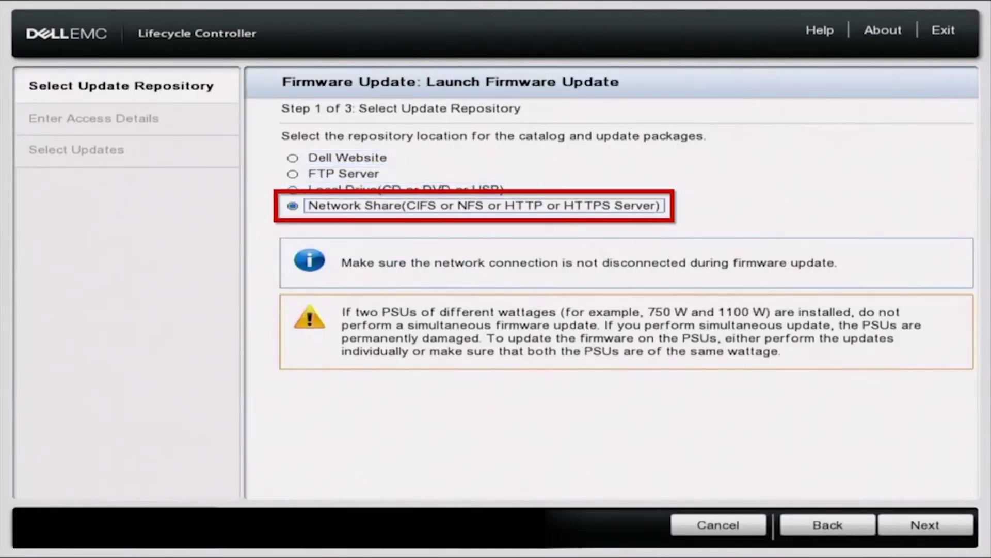
key("Tab")
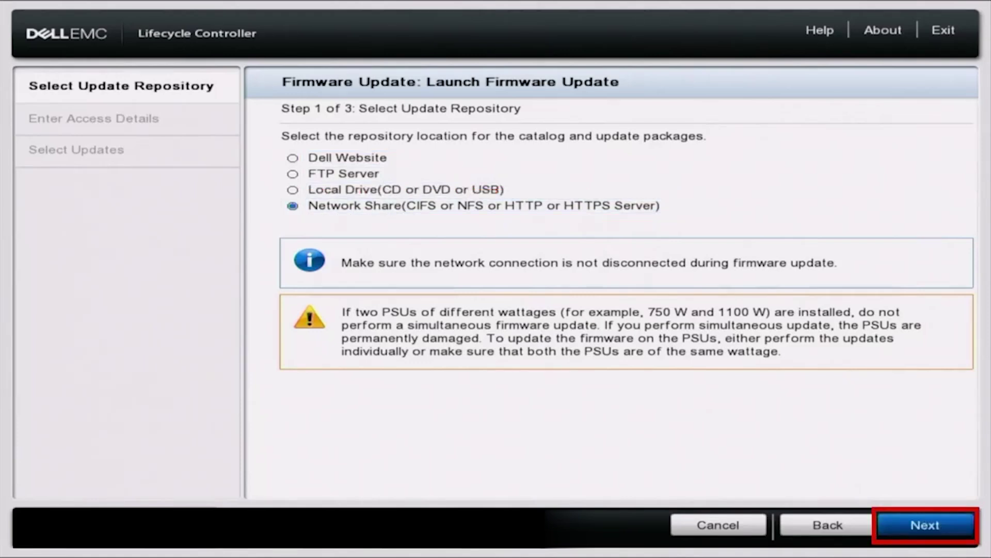
key("Return")
Step: Fetch the update catalog from downloads.dell.com over HTTPS, accepting the certificate warning
key("Right")
key("Right")
key("Right")
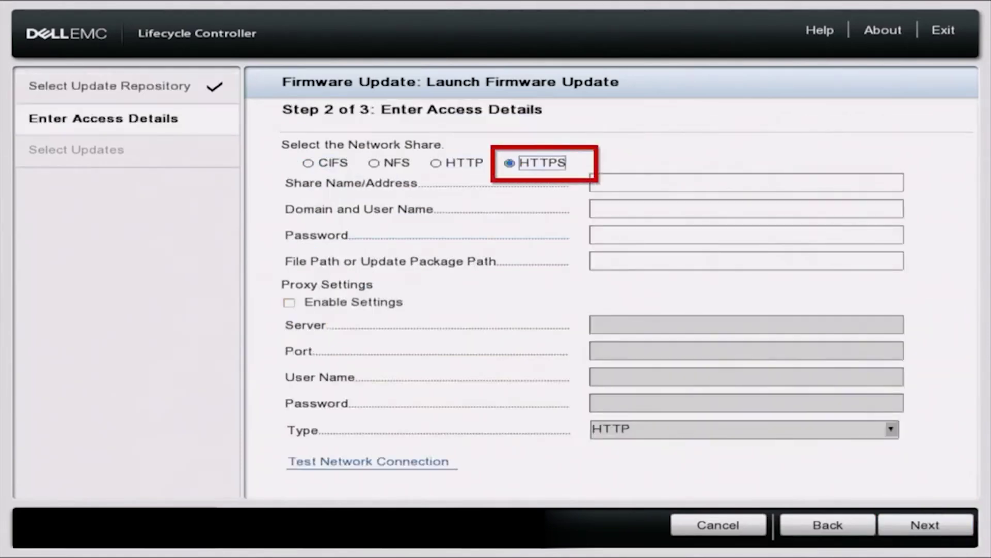
key("Tab")
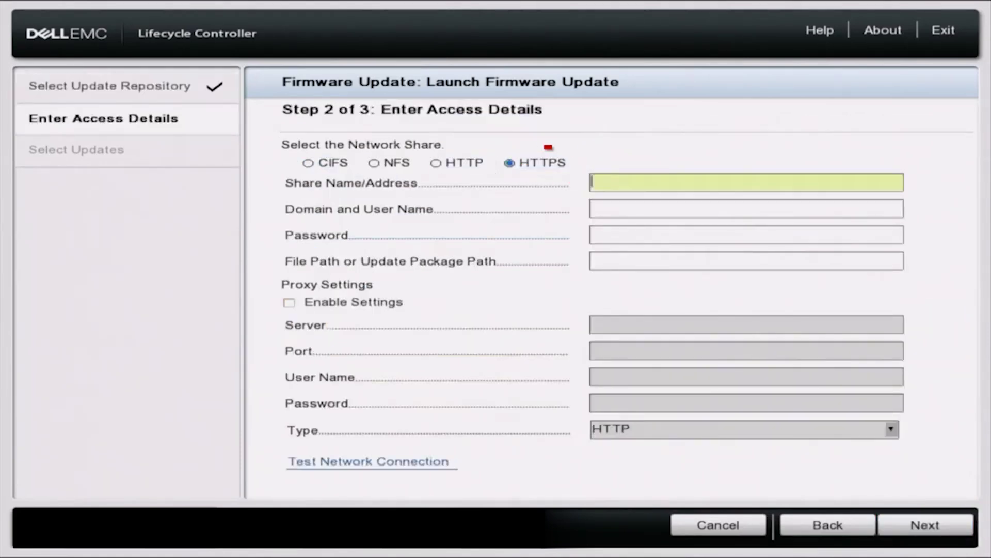
type("do")
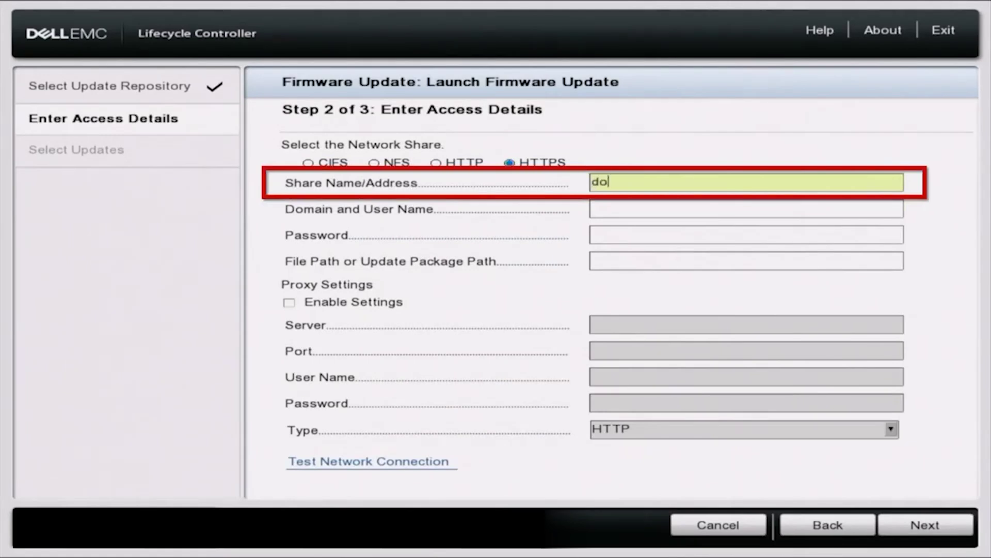
type("wnloa")
type("ds.")
type("dell.com")
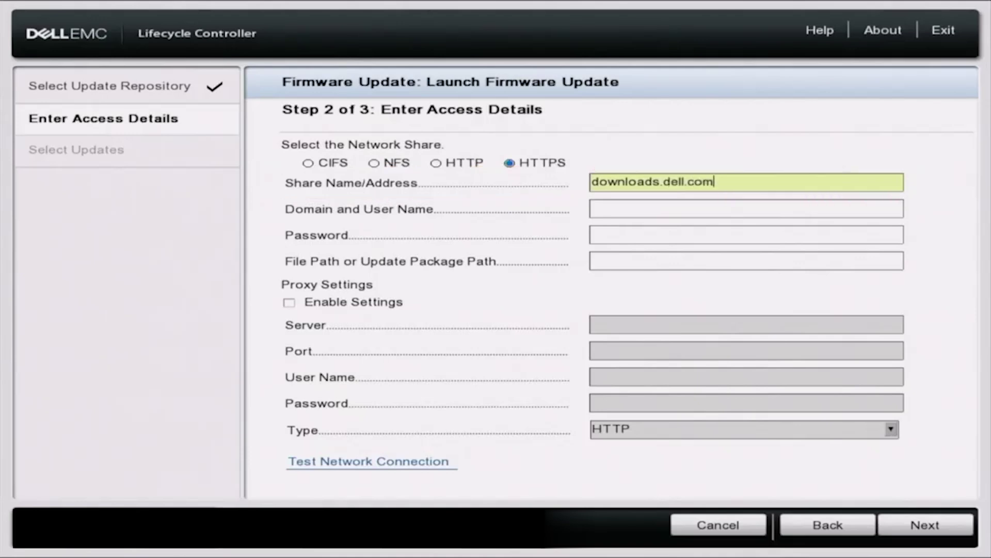
key("Tab")
key("Tab")
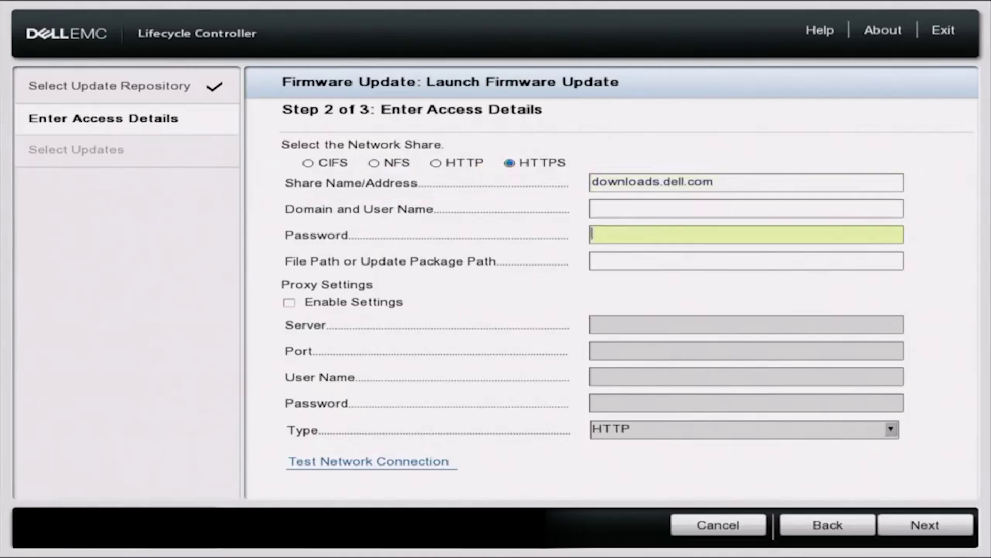
key("Tab")
key("Tab")
key("Tab")
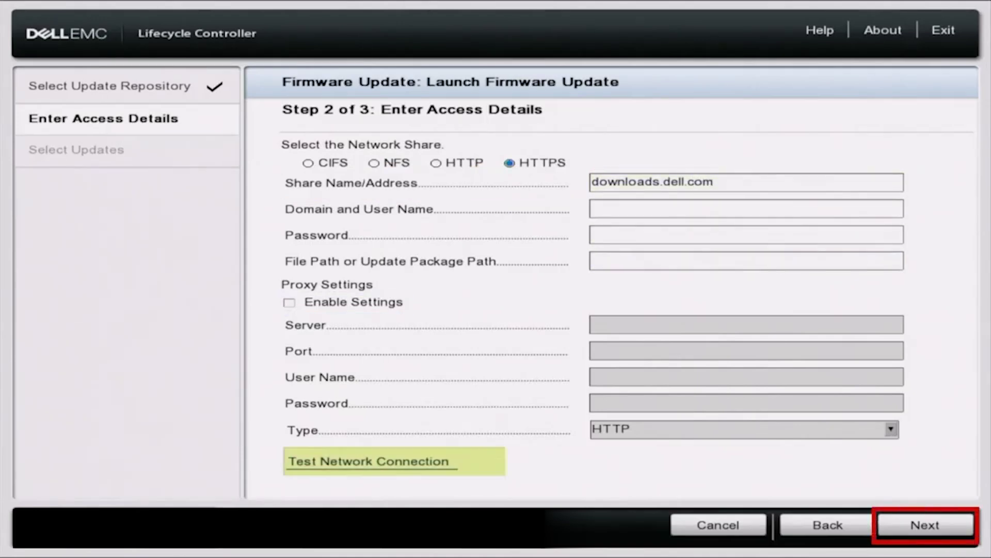
key("Tab")
key("Return")
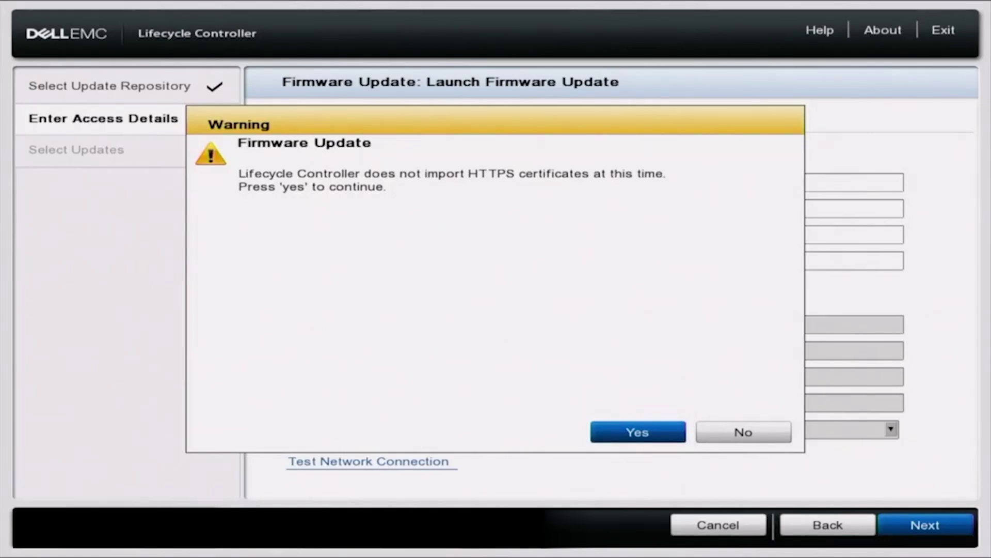
key("Return")
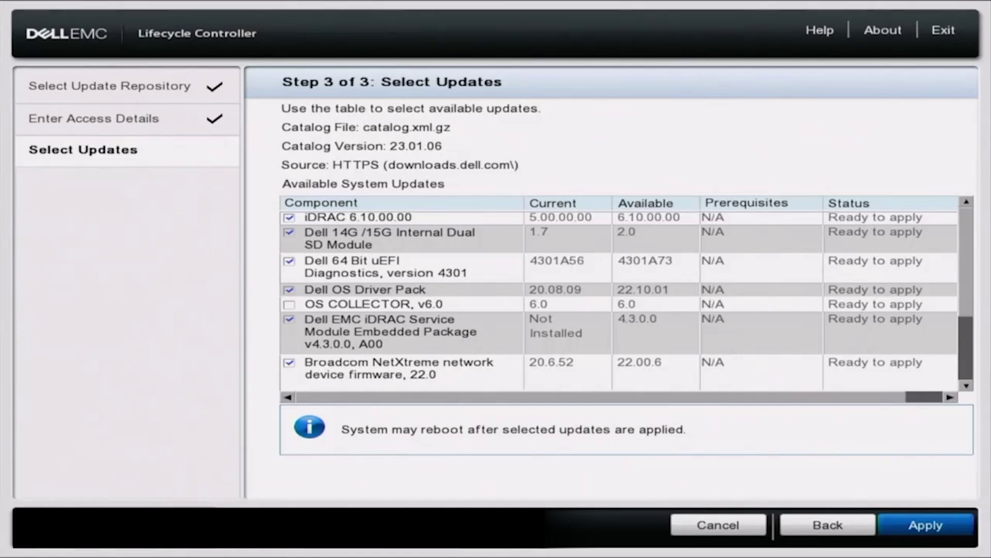
Step: Check OS COLLECTOR, v6.0 in the updates table so all updates are selected
key("Tab")
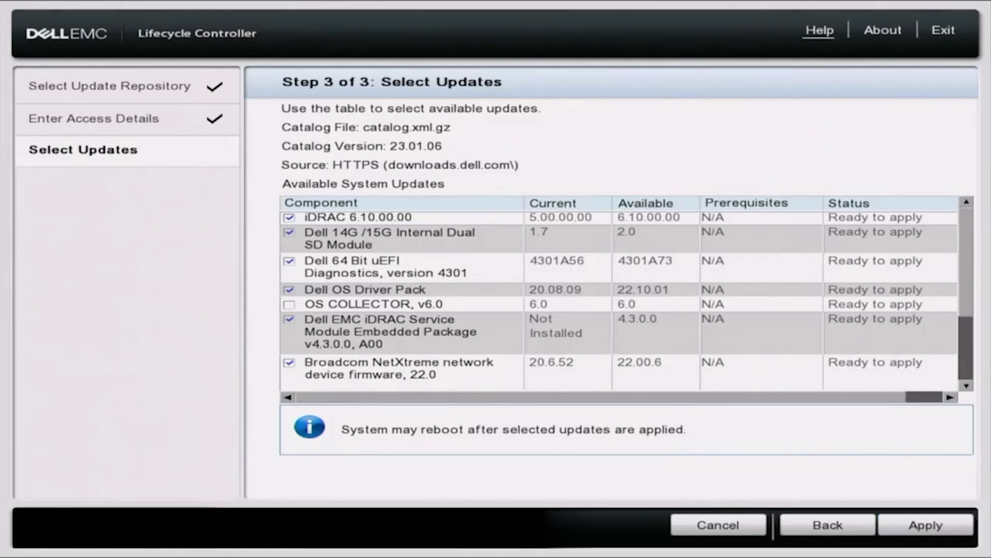
key("Tab")
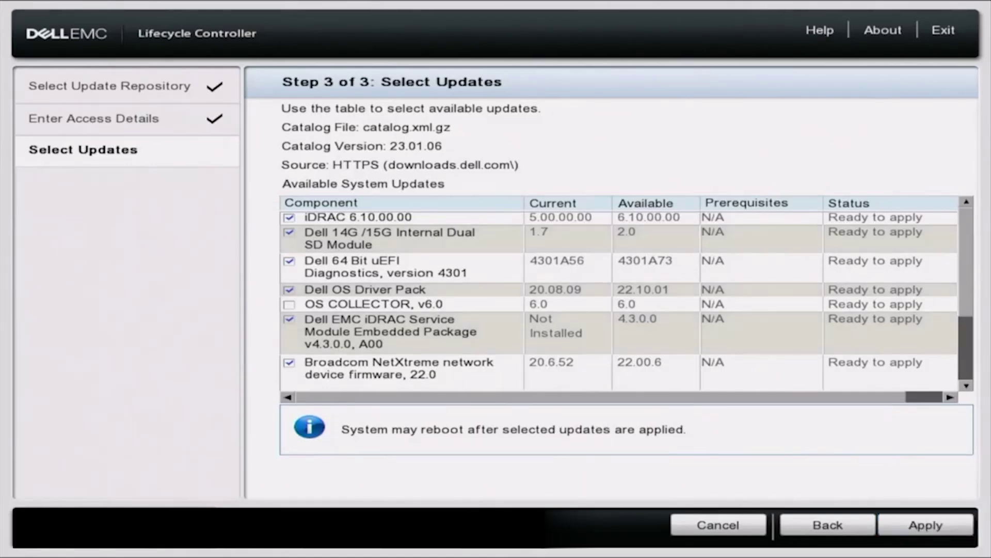
key("Down")
key("Down")
key("Down")
key("Down")
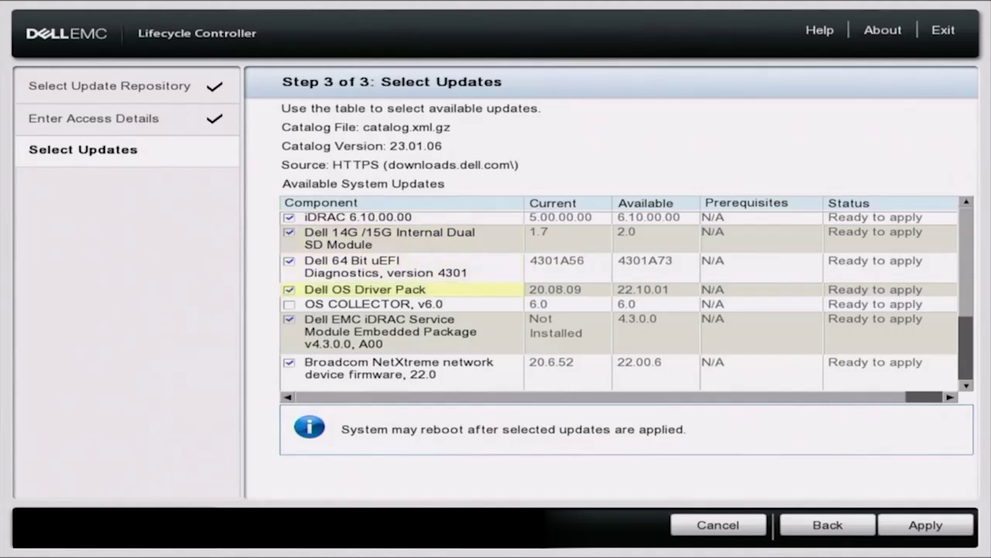
key("Down")
key("space")
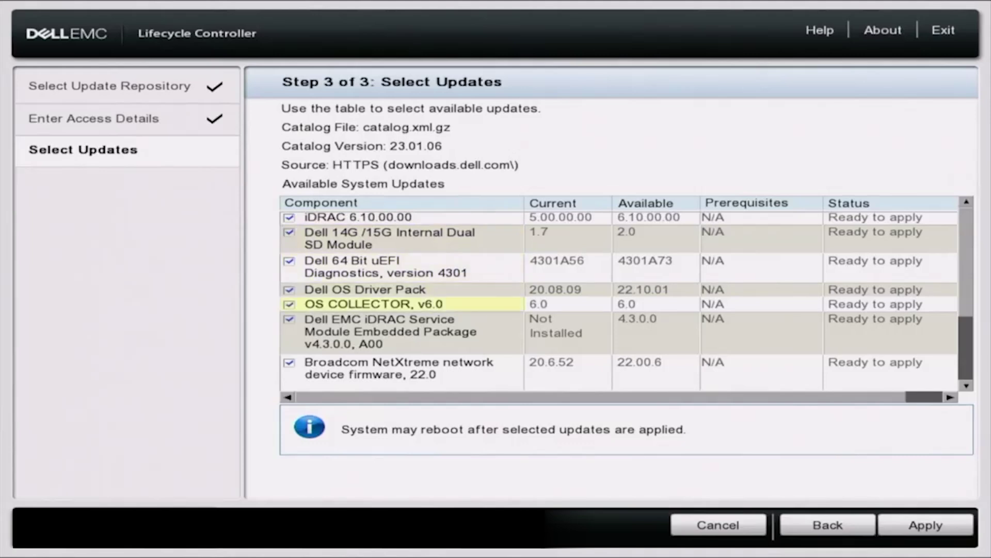
key("Down")
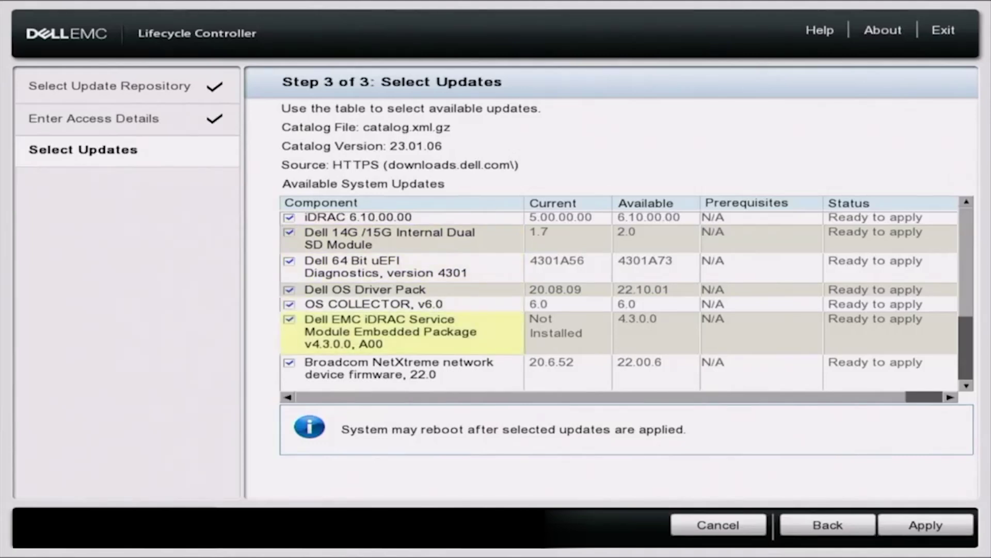
key("Down")
key("Down")
key("Down")
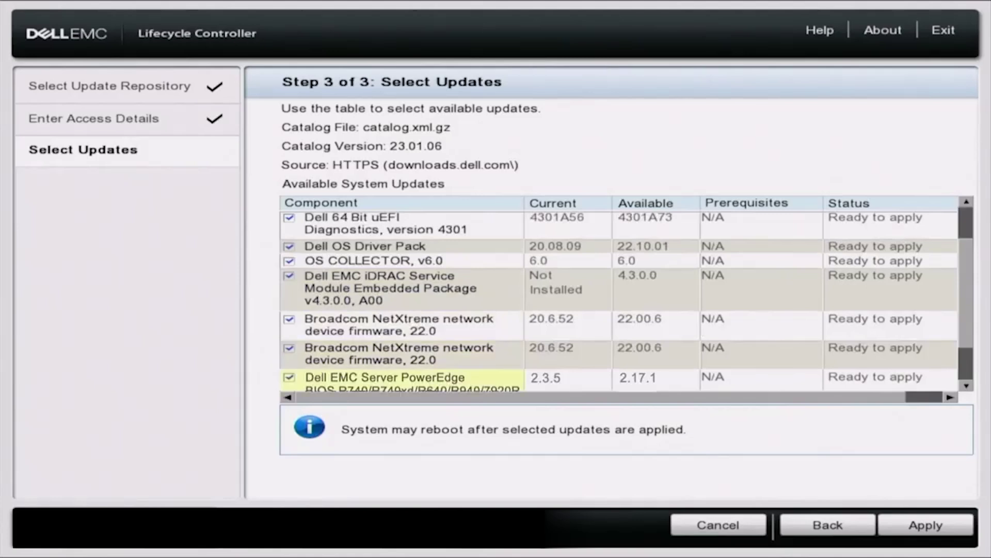
key("Down")
key("Down")
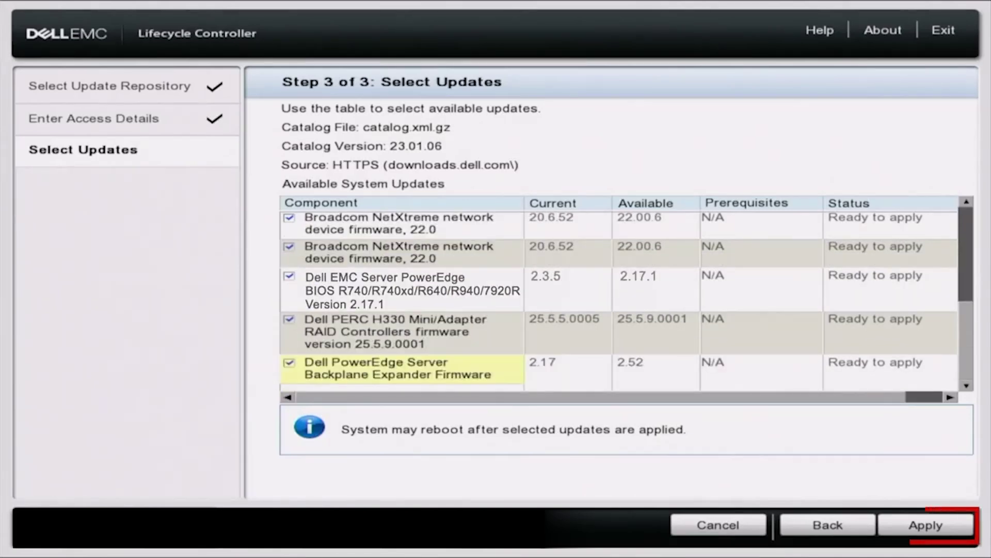
key("Tab")
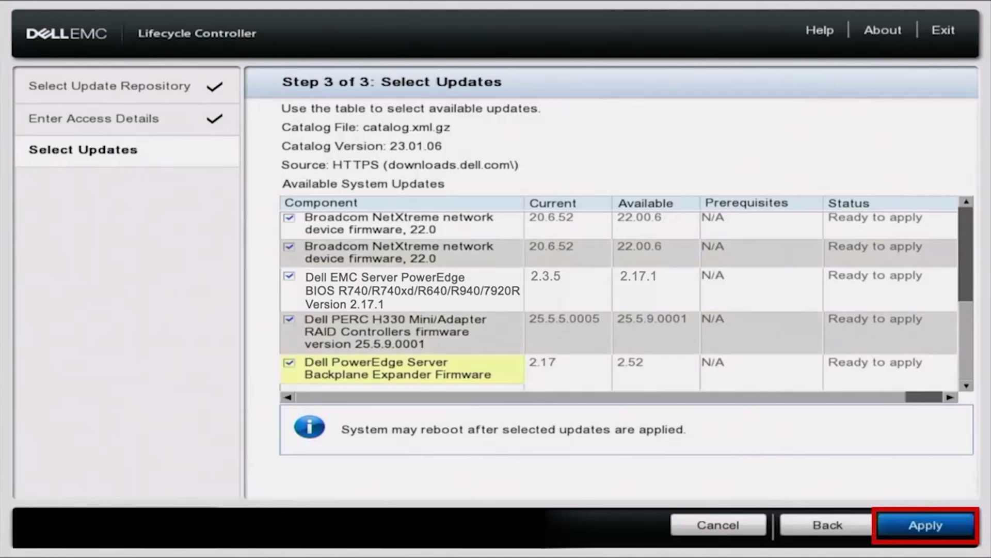
Step: Apply the selected updates and let package 1 of 10 download
key("Return")
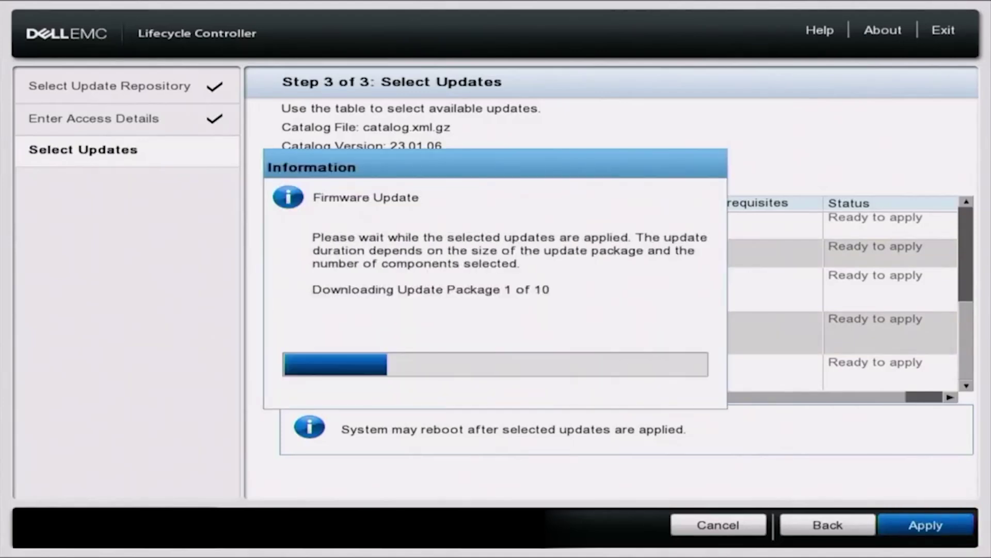